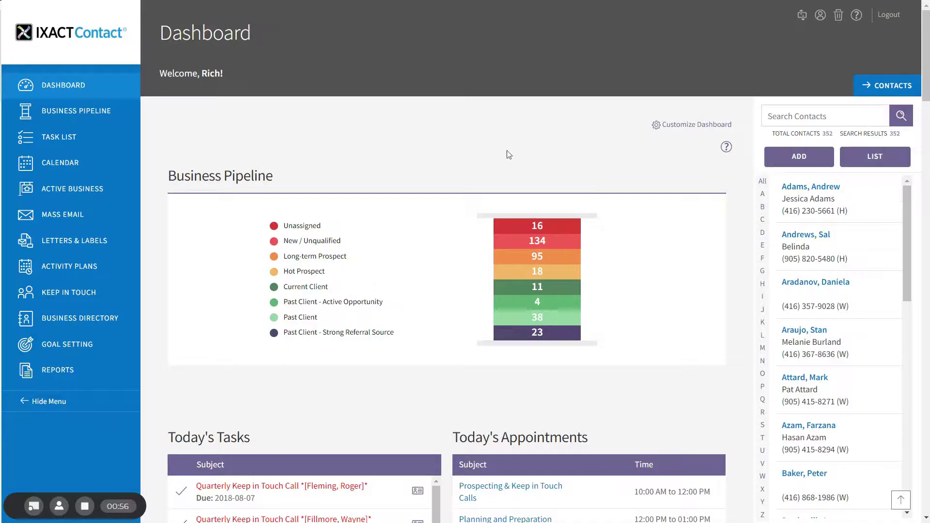
Open Keep In Touch from the sidebar to show its five events and call types.
left_click(95, 297)
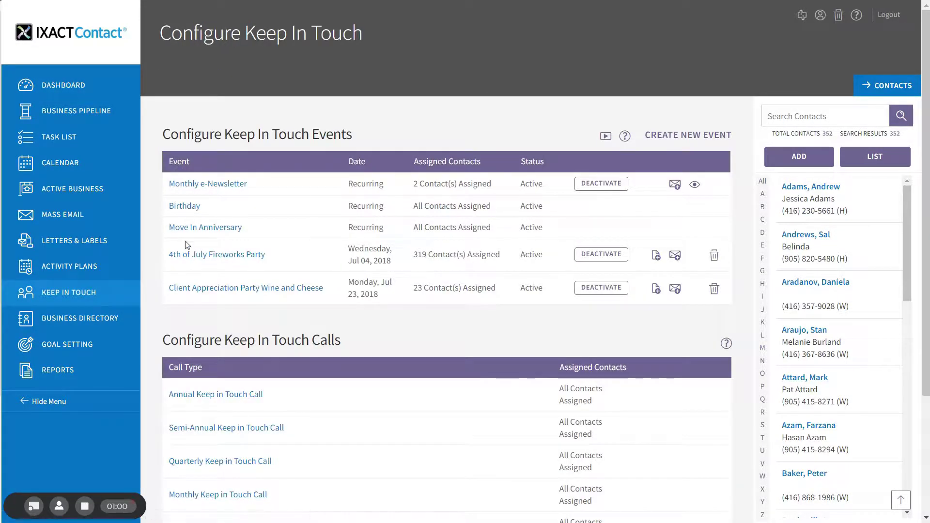
Create a new Keep In Touch event named 'Summer BBQ' dated August 25, 2018.
left_click(688, 137)
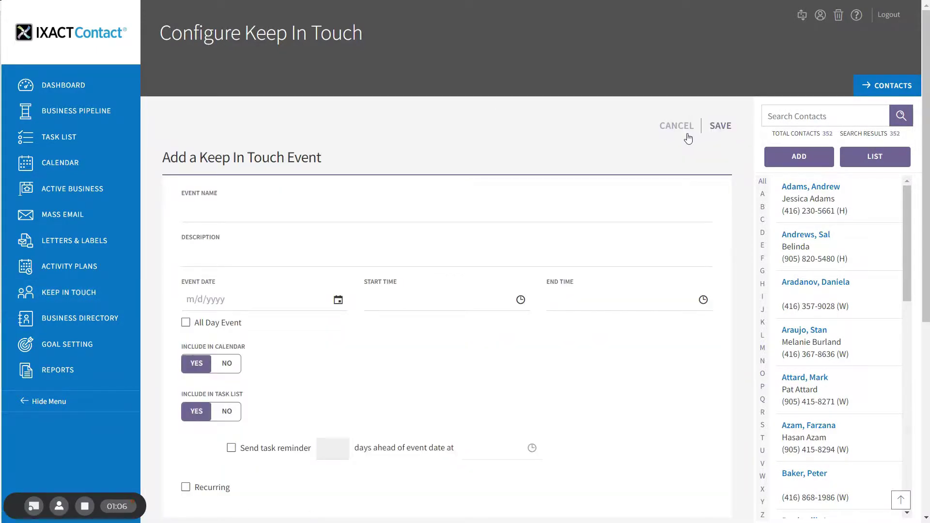
left_click(233, 212)
type("Summer")
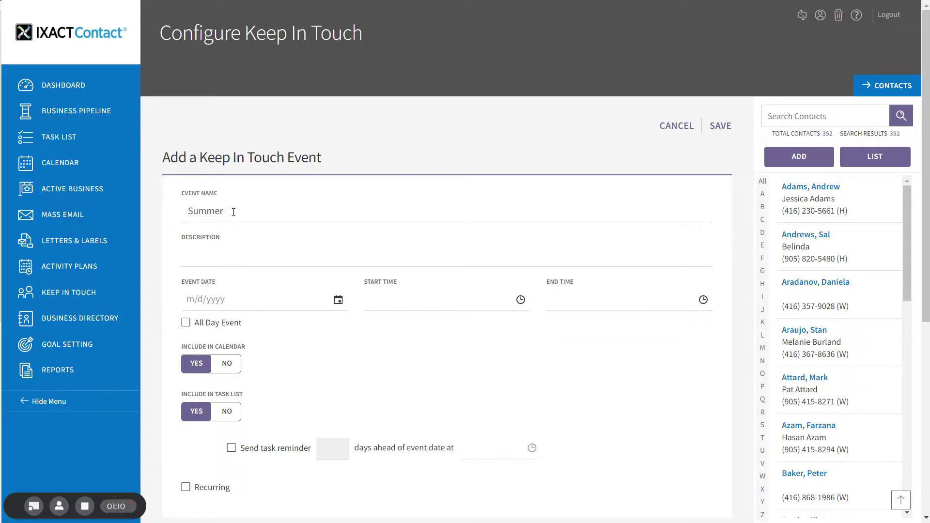
type(" BBQ")
left_click(338, 300)
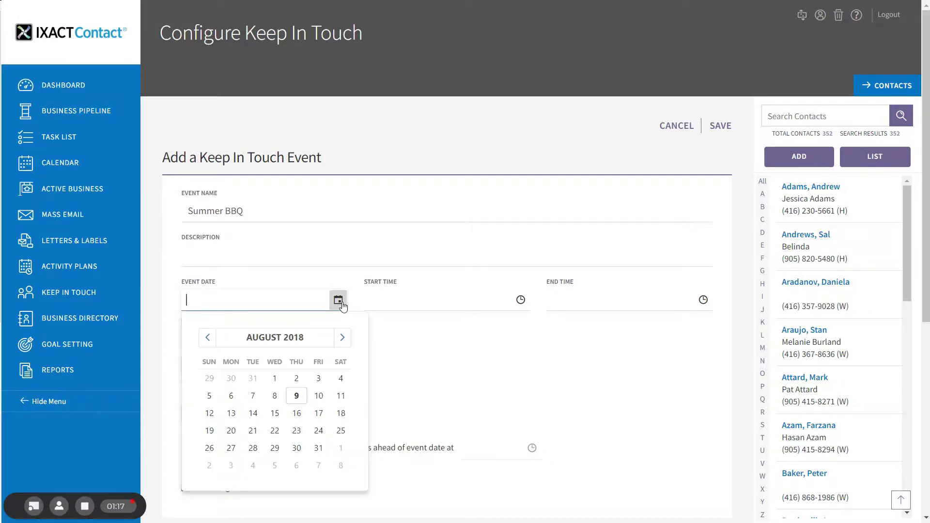
left_click(341, 430)
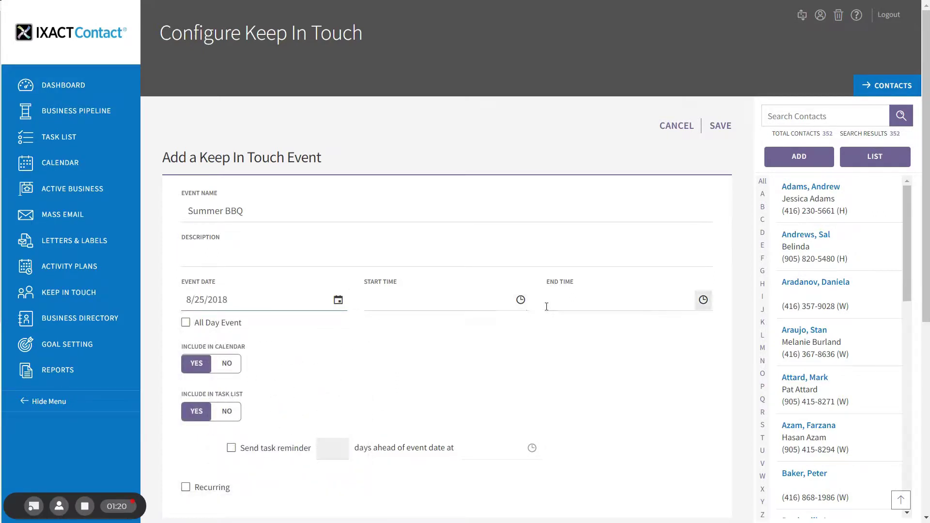
Set the event to run from 7:00 PM to 10:00 PM.
left_click(521, 300)
scroll(524, 263, "down", 10)
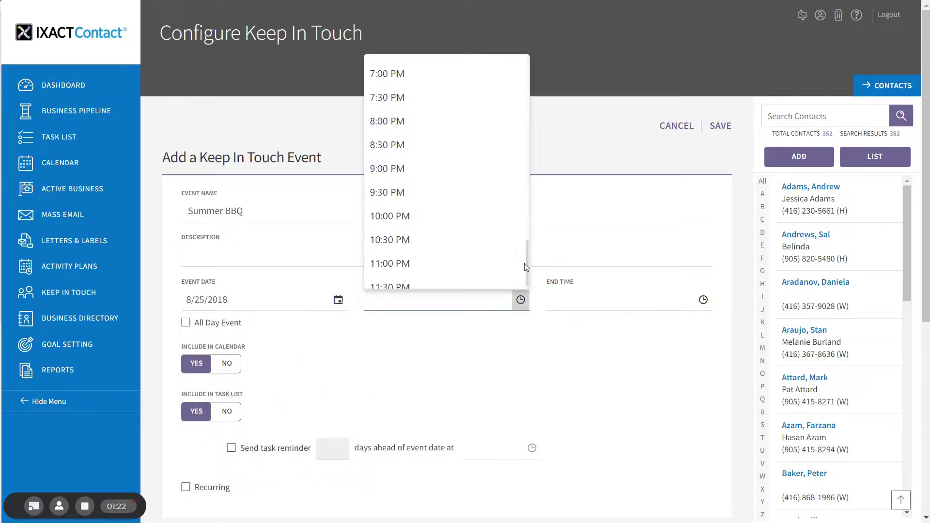
left_click(439, 75)
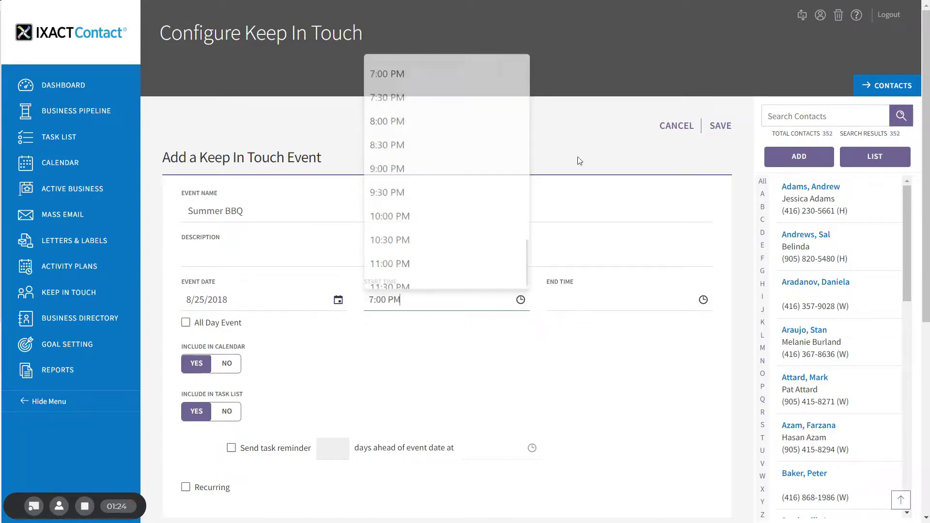
left_click(703, 300)
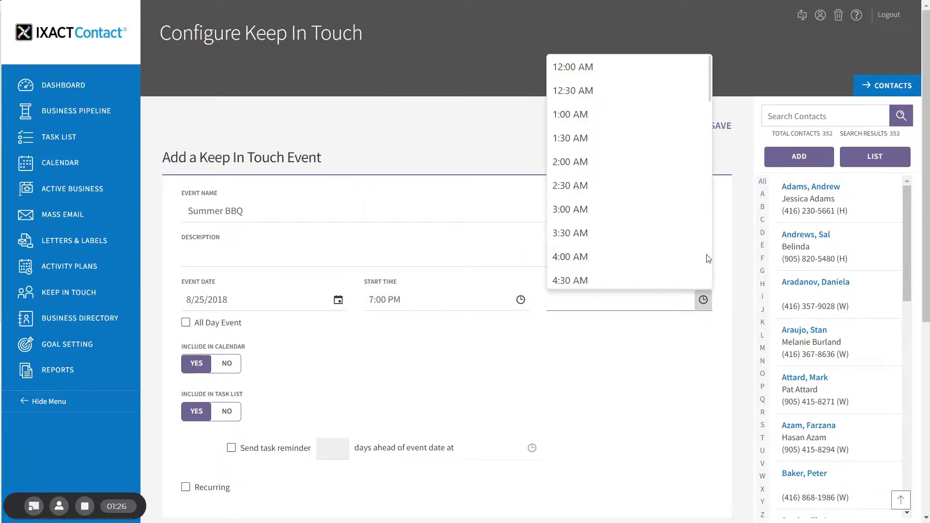
left_click_drag(708, 78, 709, 200)
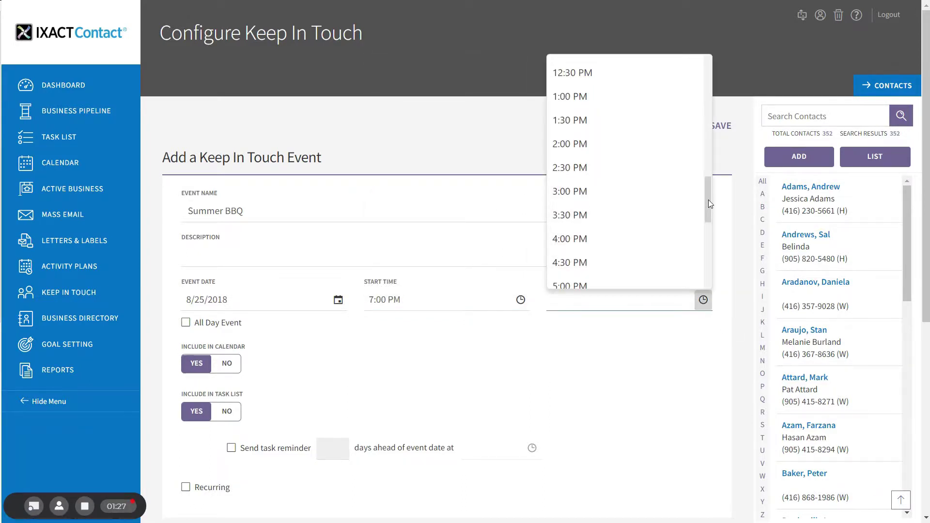
left_click(708, 251)
left_click(599, 267)
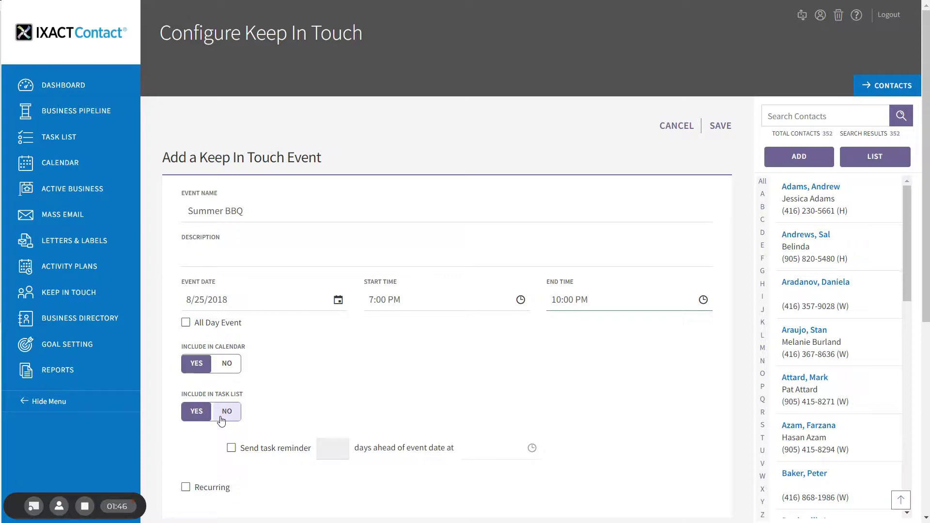
Send a task reminder 8 days before the event at 8:00 AM.
left_click(231, 448)
left_click(327, 448)
type("8")
left_click(526, 452)
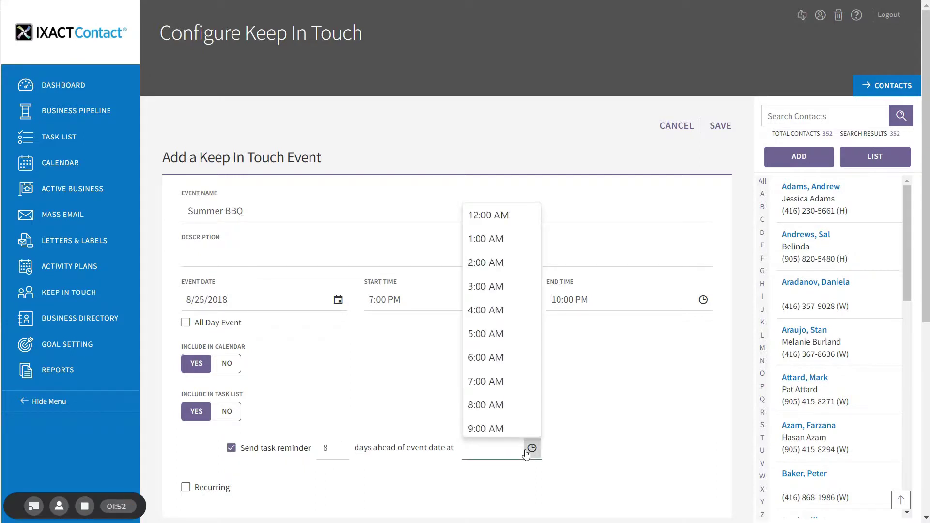
left_click(486, 405)
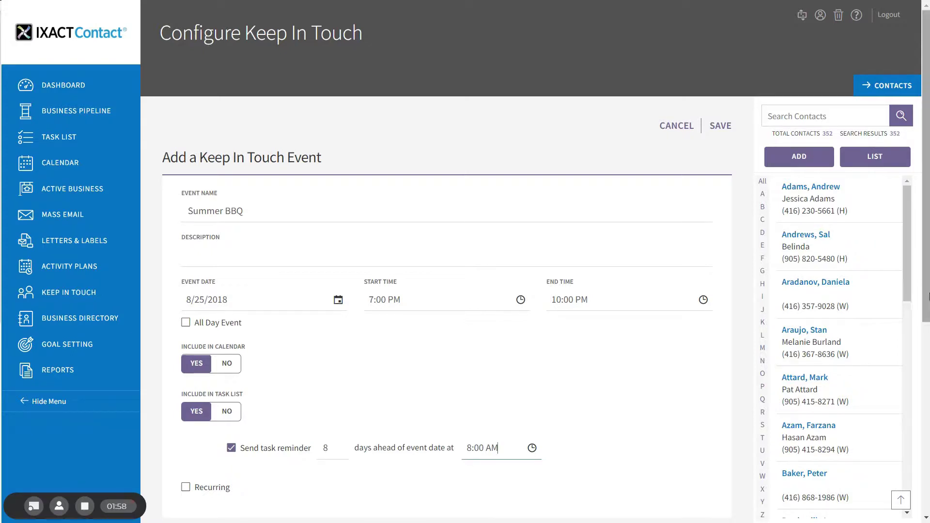
Leave the event non-recurring, toggling Recurring on and back off.
left_click_drag(926, 272, 926, 407)
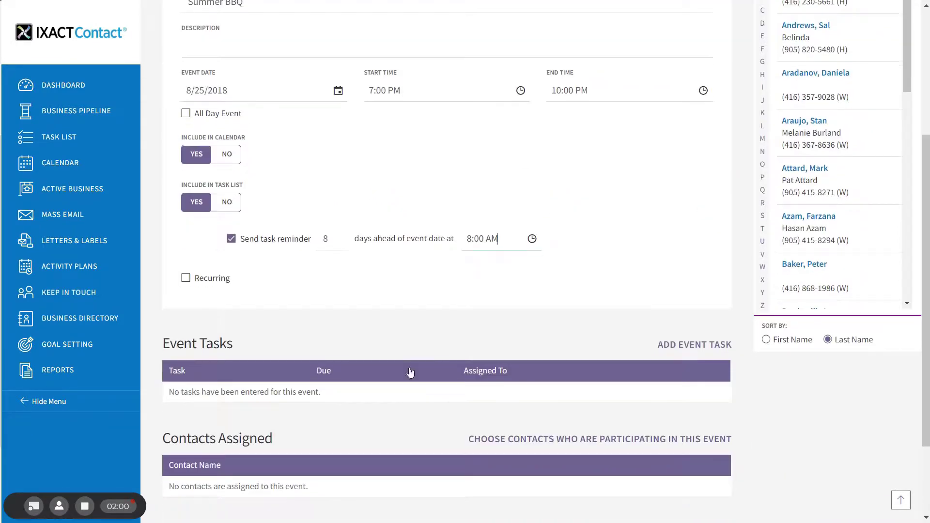
left_click(185, 279)
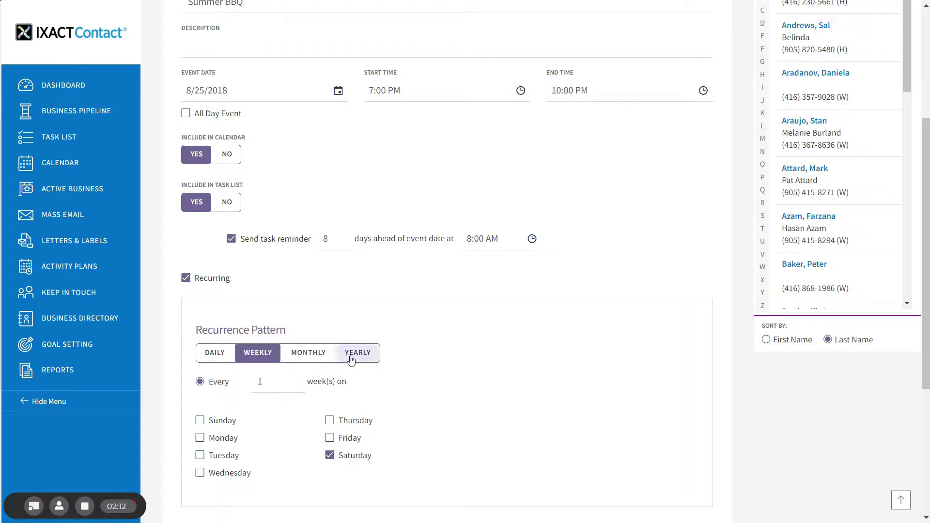
left_click(185, 280)
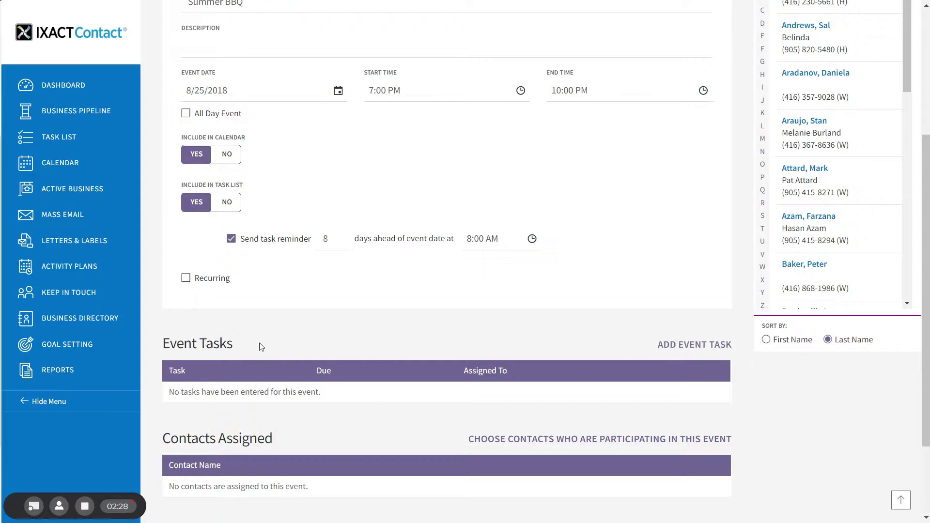
Add an event task 'Order Invitations' due 30 days before the event.
left_click(698, 346)
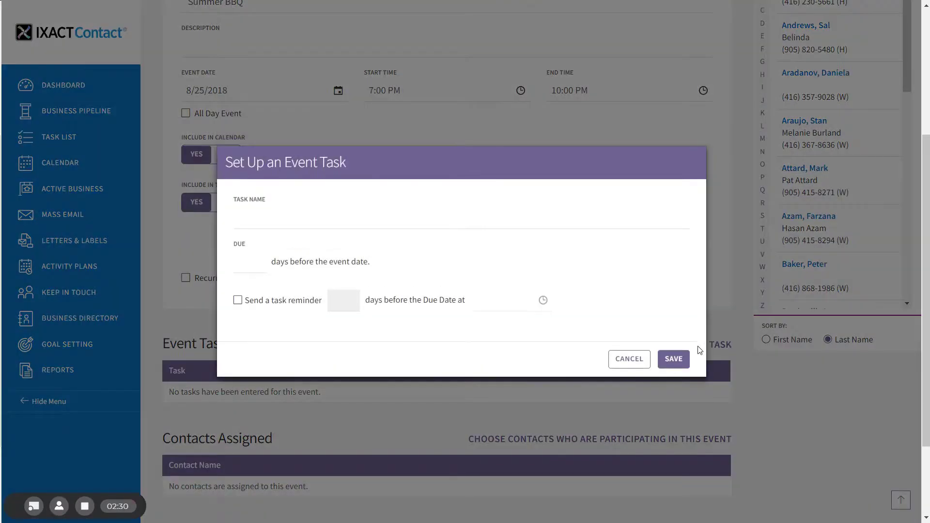
left_click(296, 215)
type("Order Invitations")
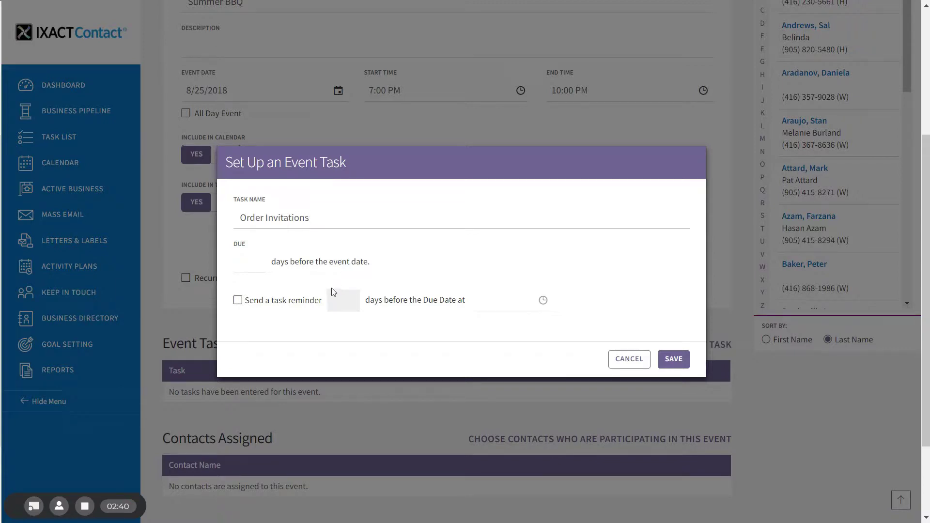
left_click(263, 270)
type("30")
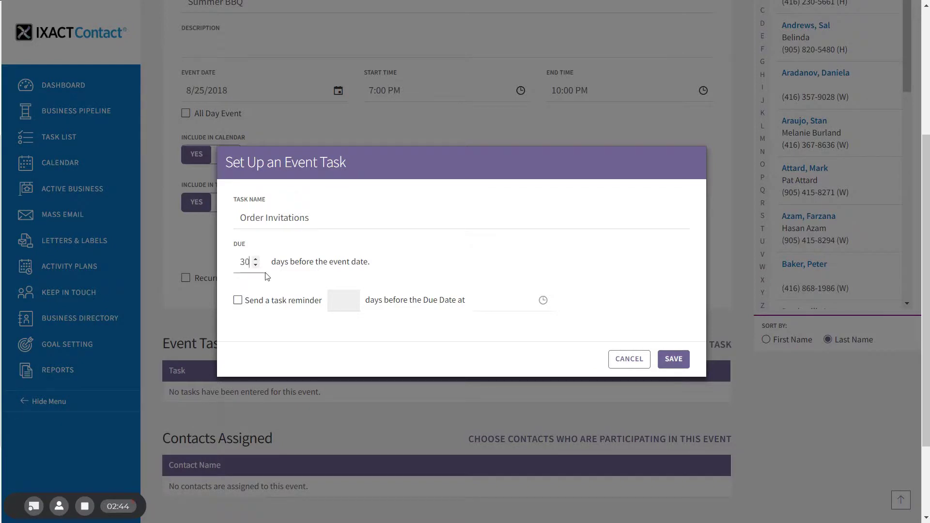
Give the task a reminder 3 days before due at 8:00 AM and save it.
left_click(237, 300)
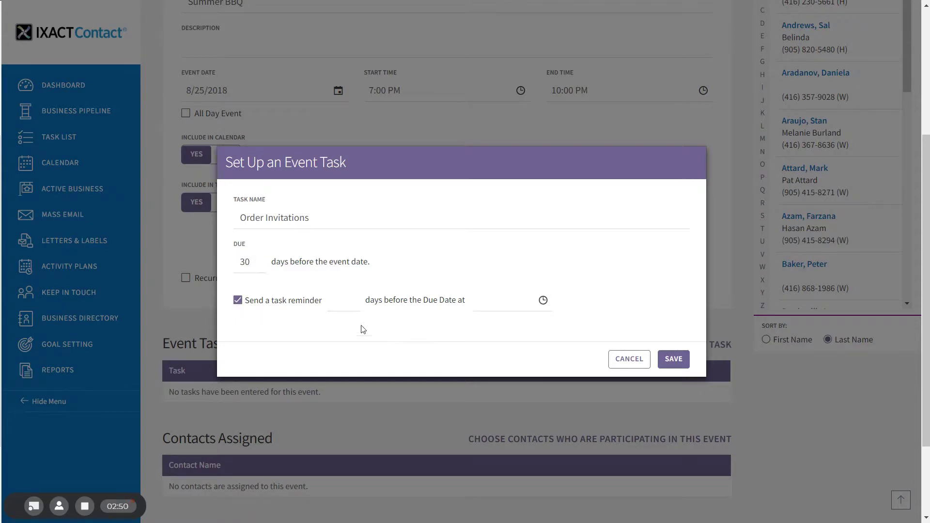
left_click(342, 303)
type("3")
left_click(543, 300)
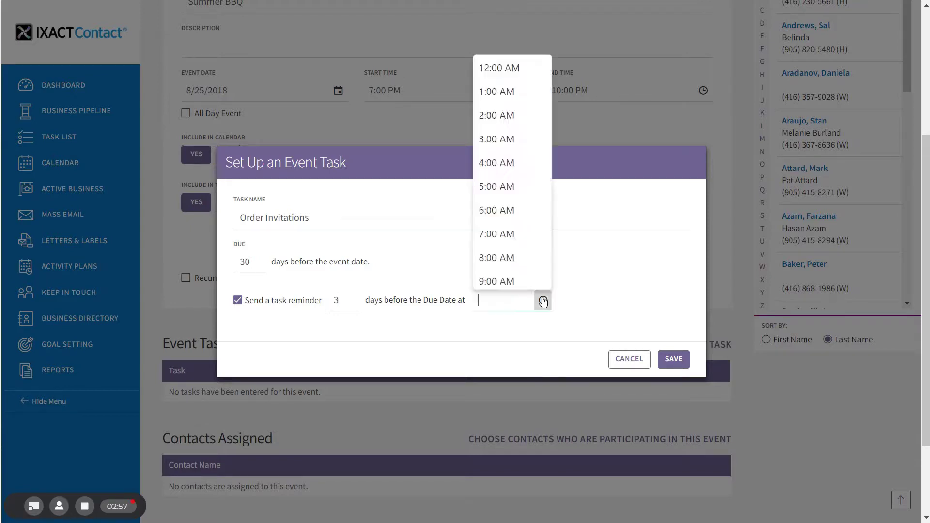
left_click(507, 267)
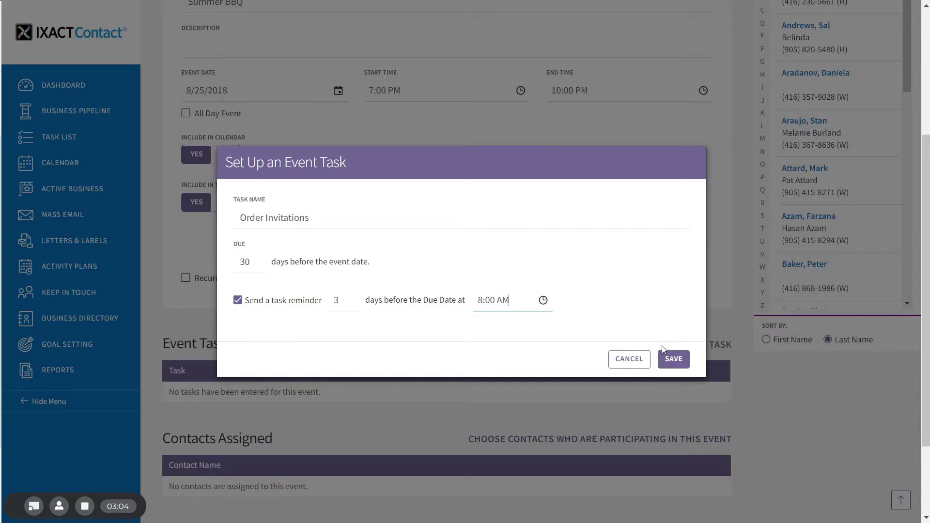
left_click(672, 358)
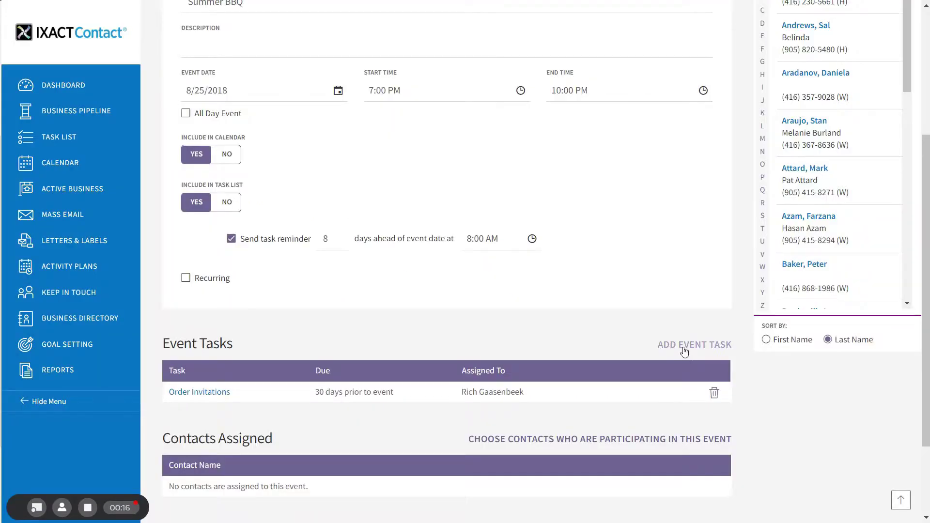
Open the Select Contacts dialog from the Contacts Assigned section.
left_click(685, 346)
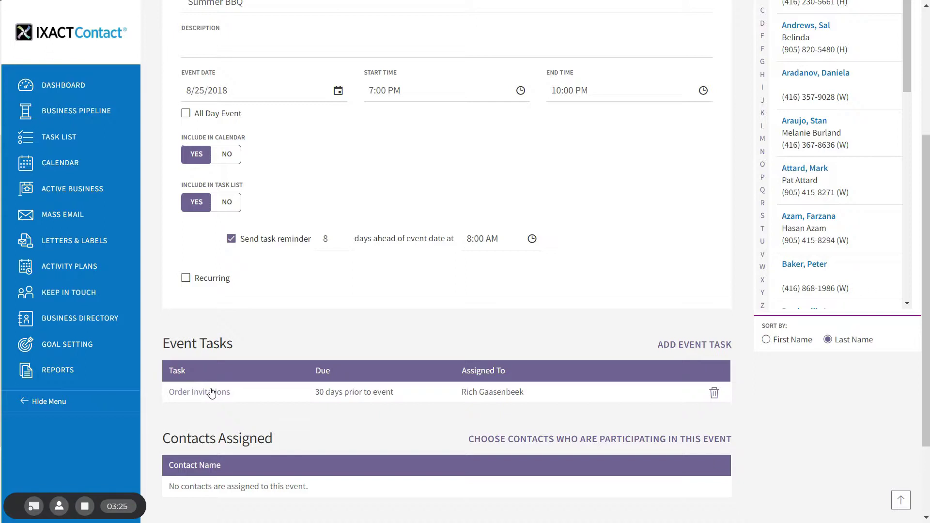
scroll(620, 446, "down", 3)
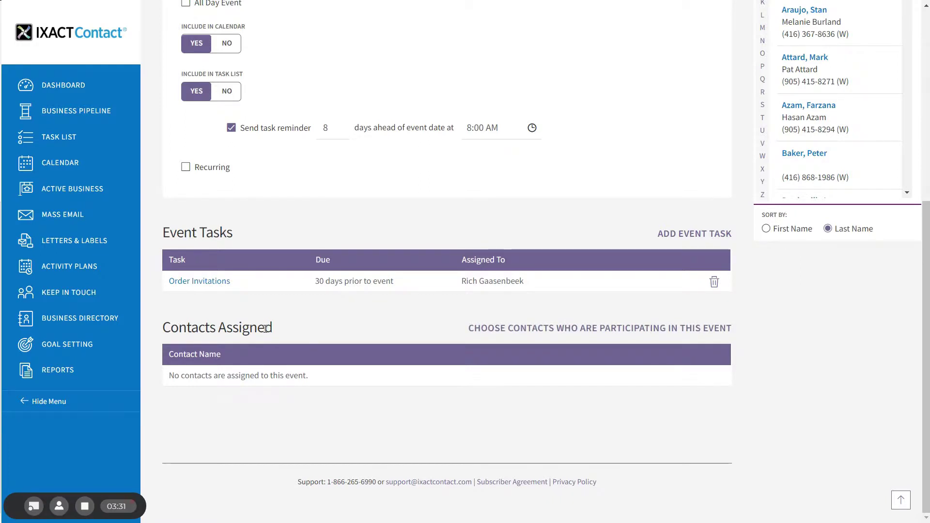
left_click(532, 329)
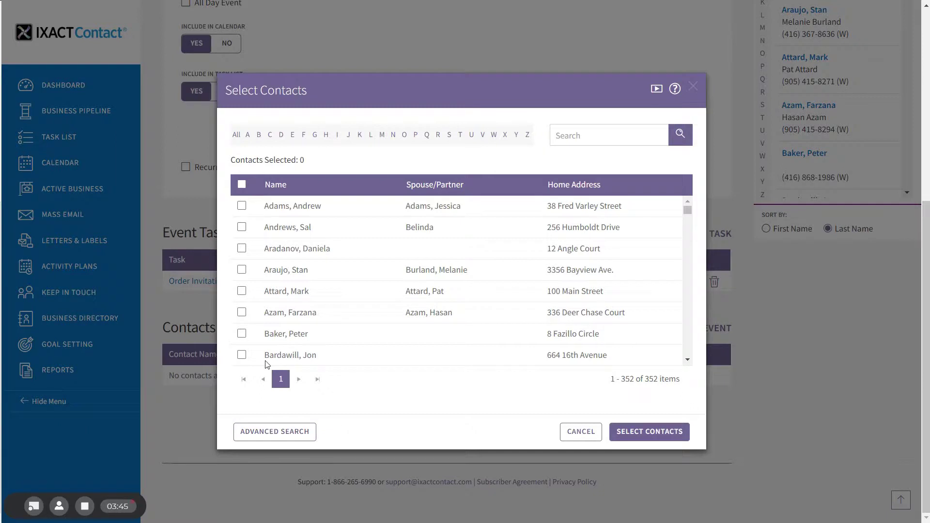
Select three A contacts, two H contacts and two D contacts, then confirm the selection.
left_click(241, 206)
left_click(241, 248)
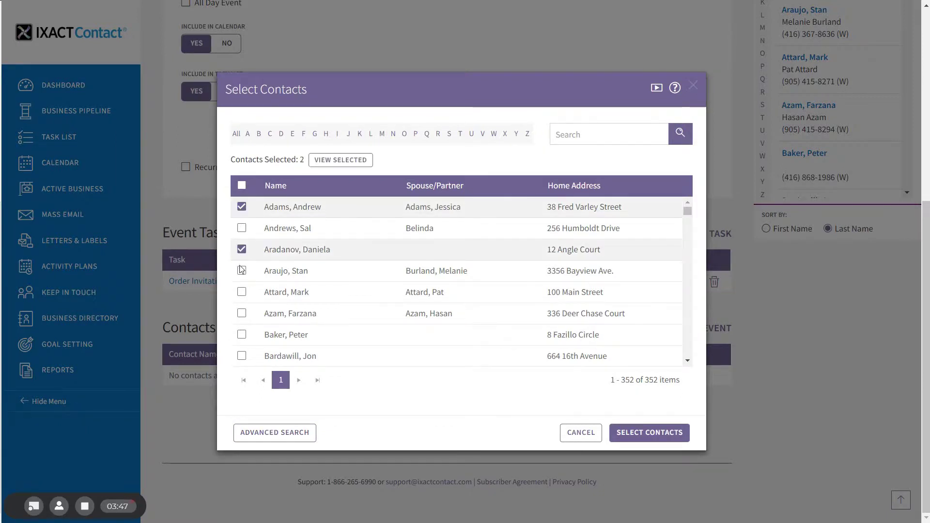
left_click(241, 270)
left_click(325, 134)
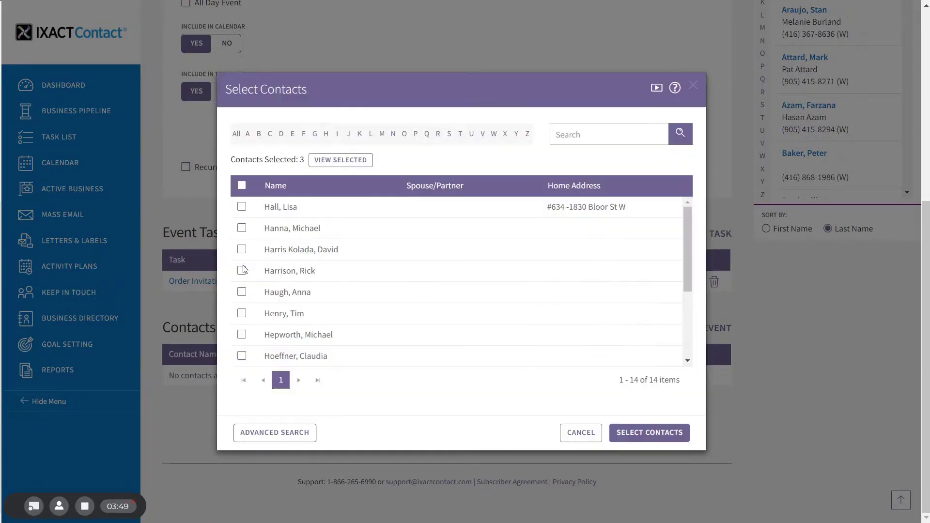
left_click(241, 270)
left_click(241, 292)
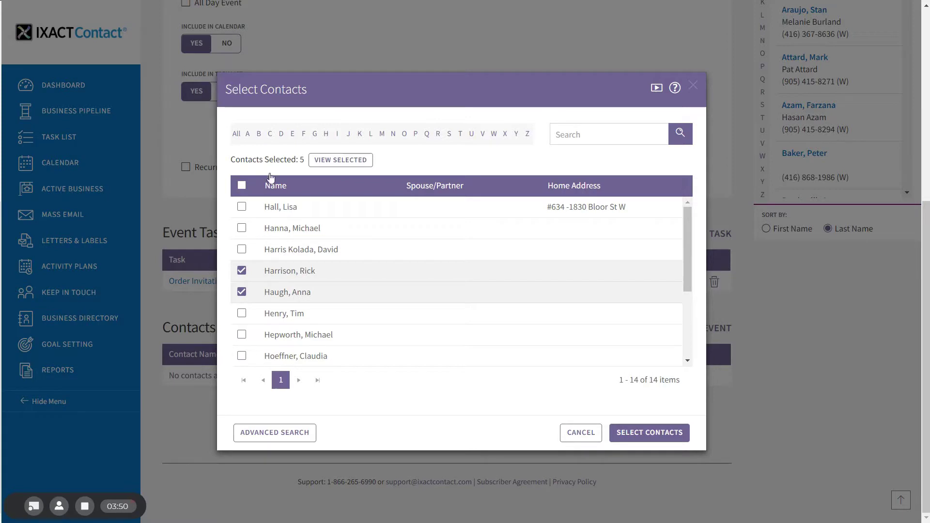
left_click(281, 134)
left_click(241, 270)
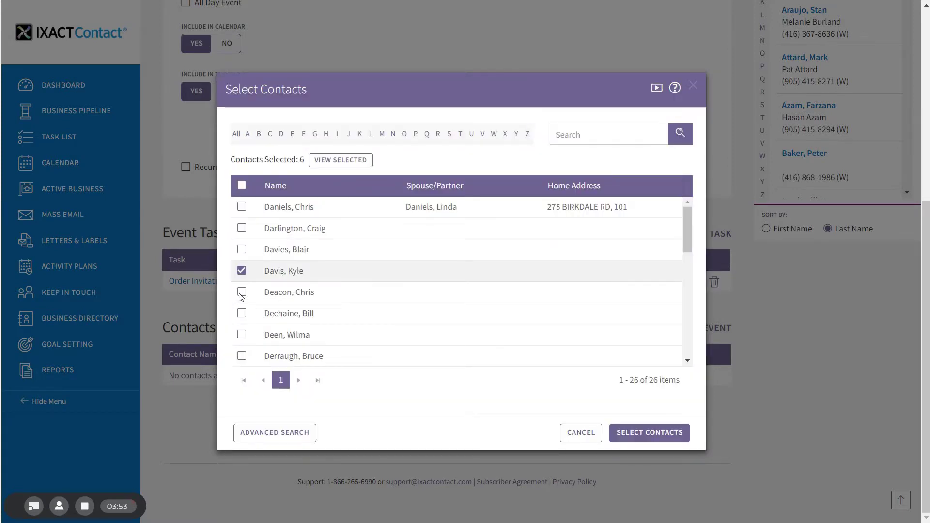
left_click(242, 291)
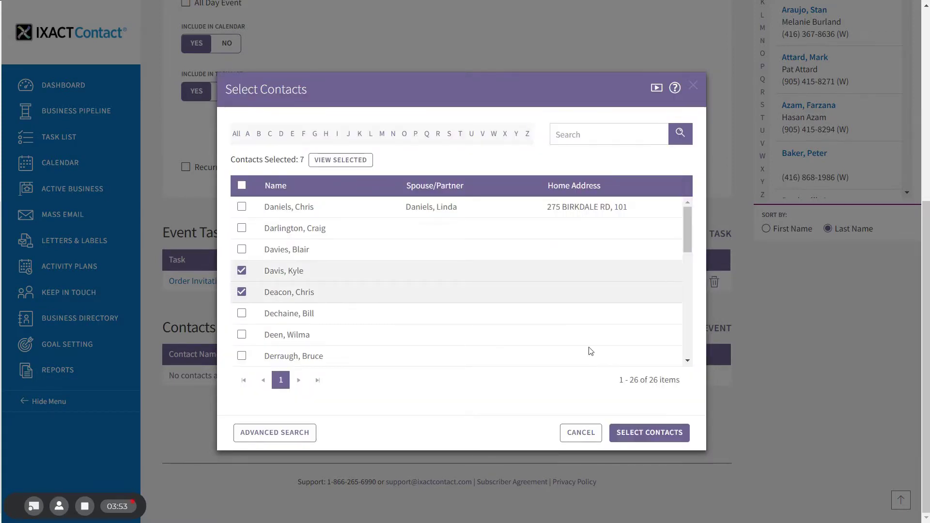
left_click(644, 434)
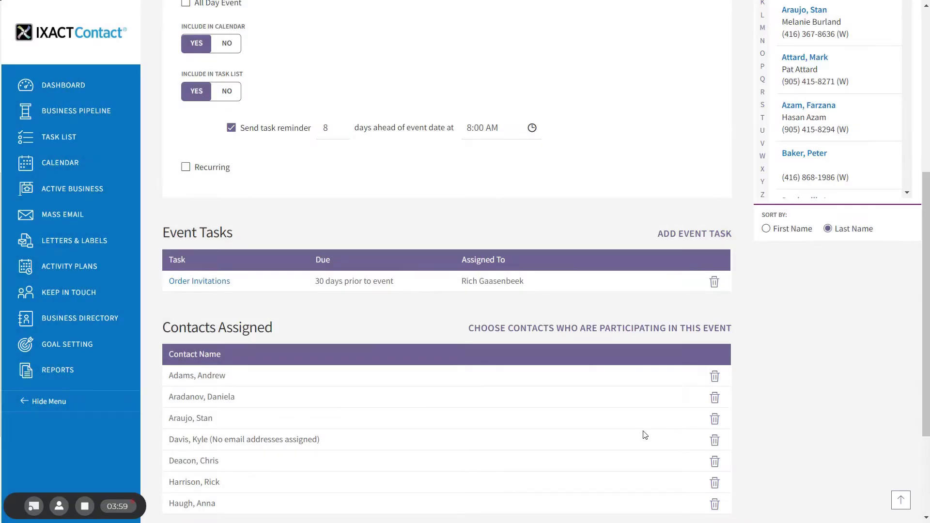
Save the Summer BBQ event and filter the sidebar contacts to G surnames.
scroll(918, 312, "down", 3)
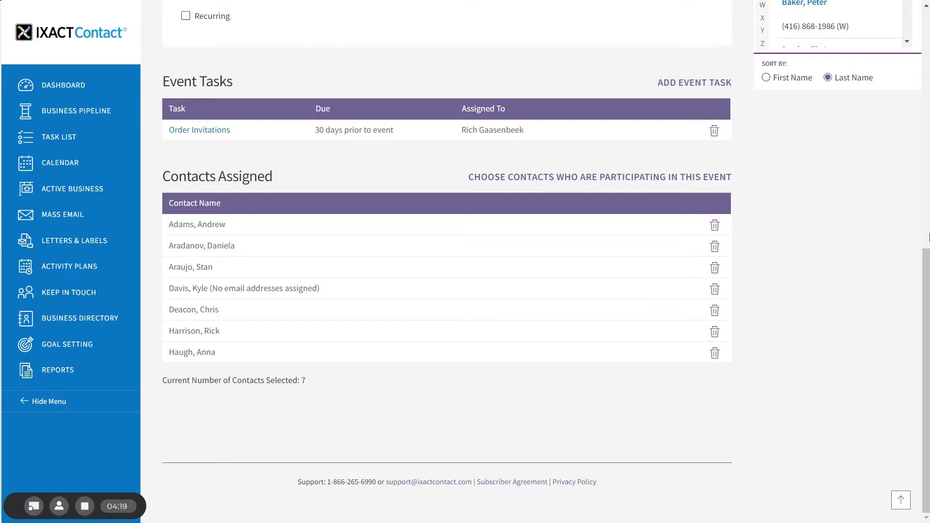
scroll(810, 170, "up", 10)
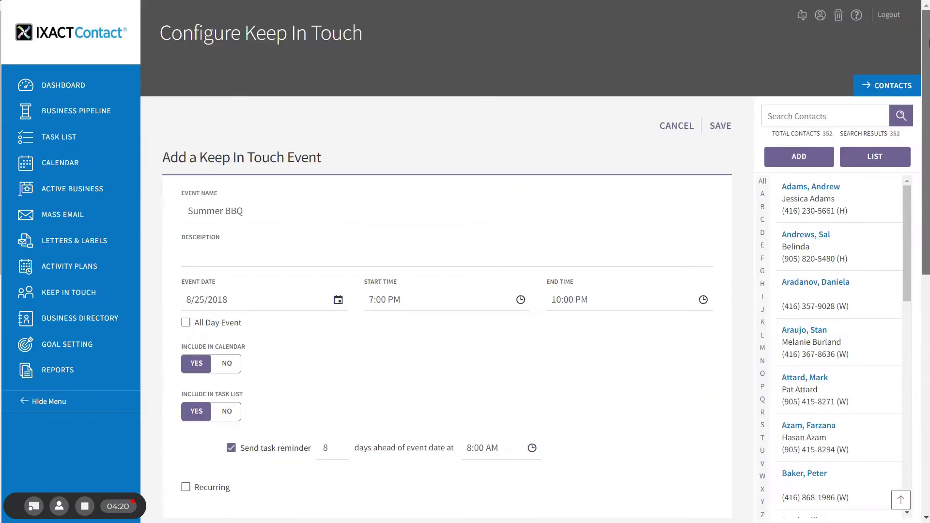
left_click(720, 126)
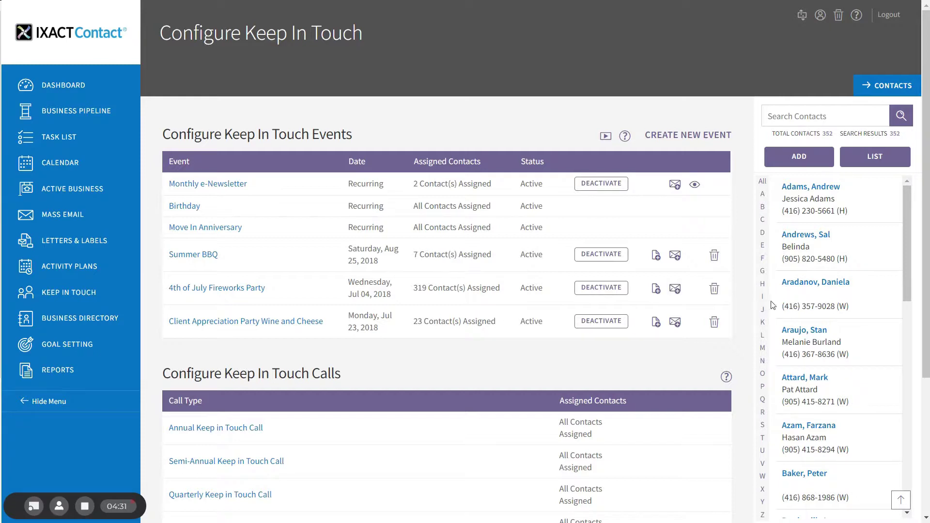
left_click(764, 273)
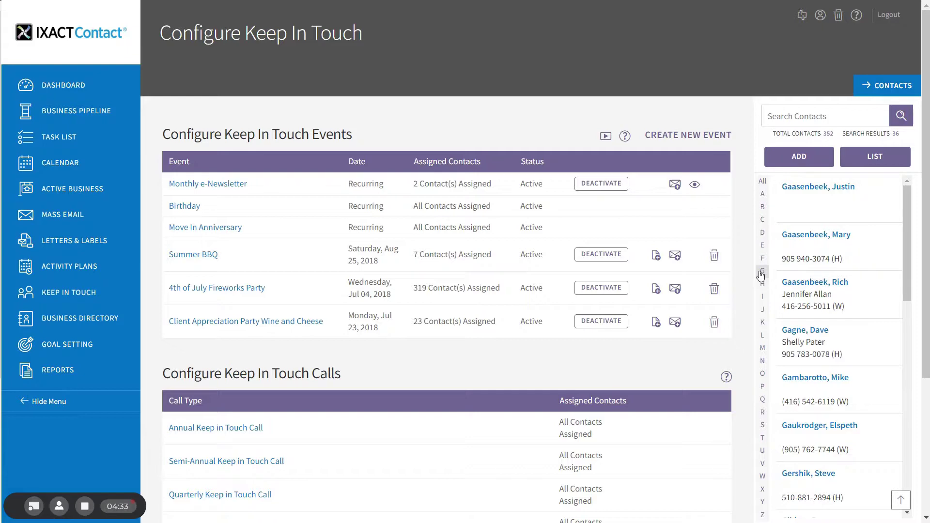
Include a G contact in Summer BBQ via their profile's Keep in Touch tab.
left_click(815, 333)
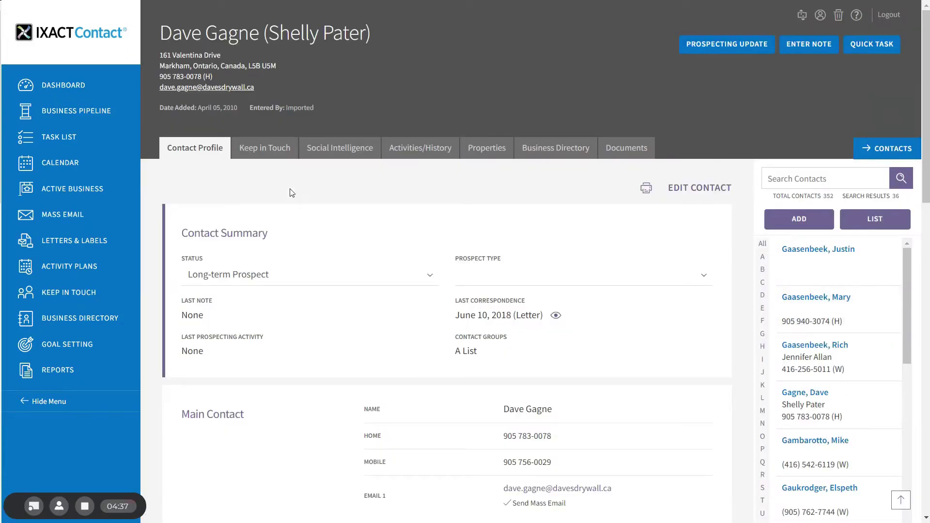
left_click(264, 151)
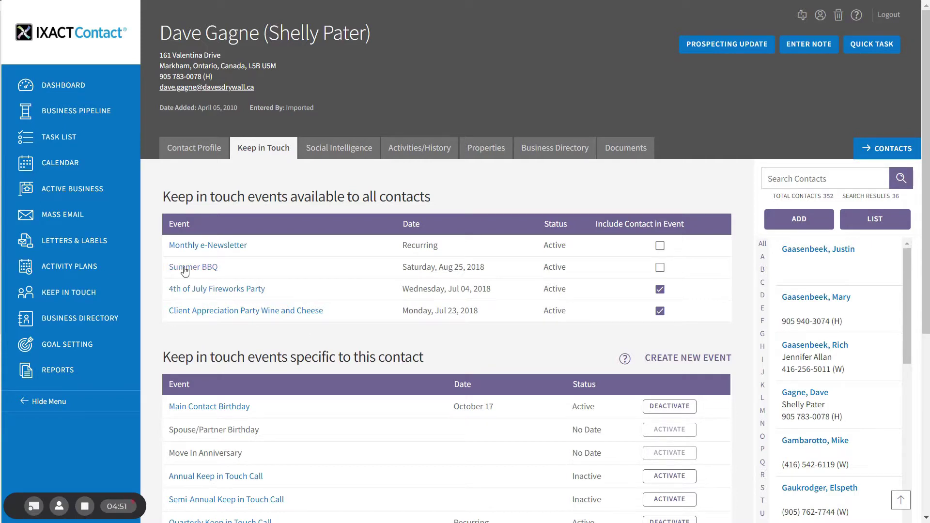
left_click(660, 269)
mouse_move(878, 283)
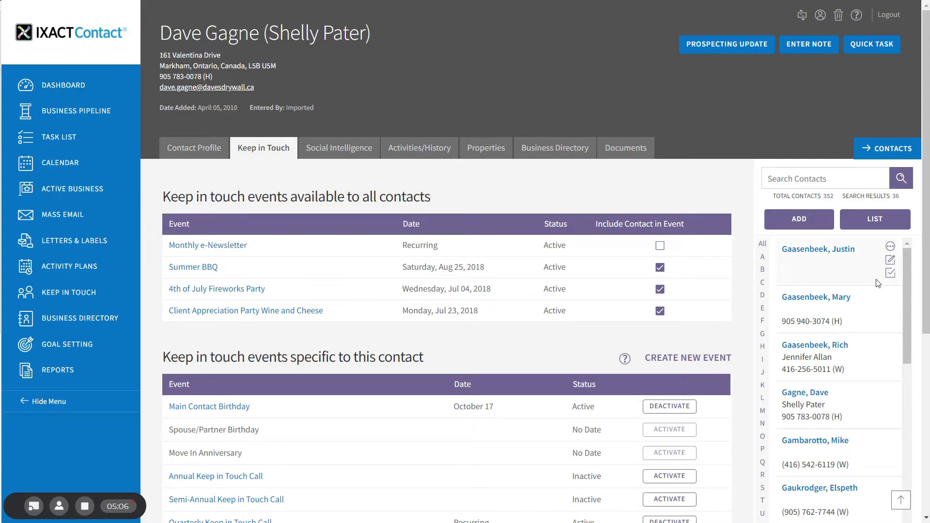
left_click(99, 292)
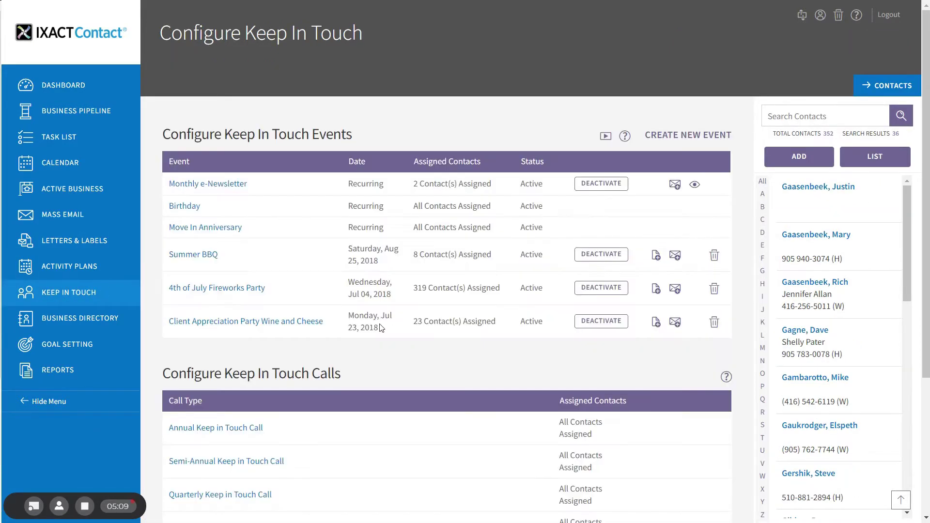
left_click(189, 257)
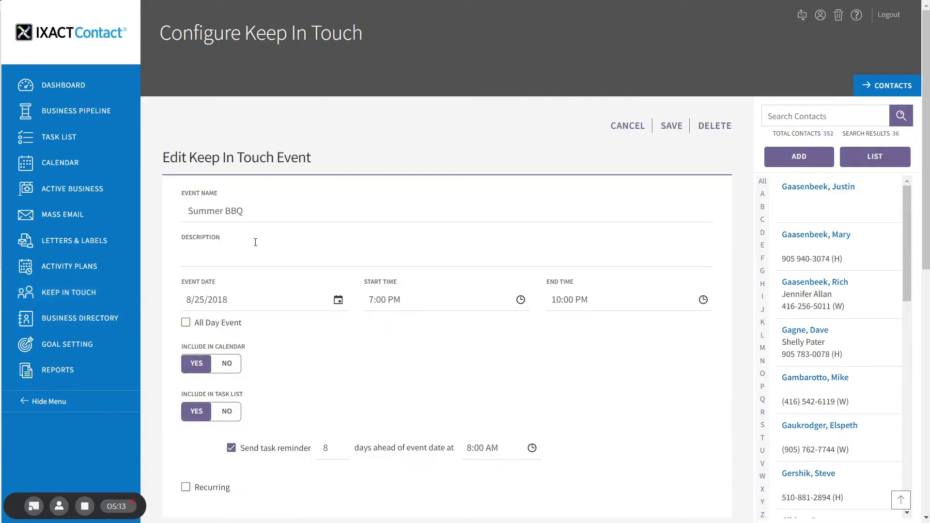
left_click_drag(929, 131, 929, 404)
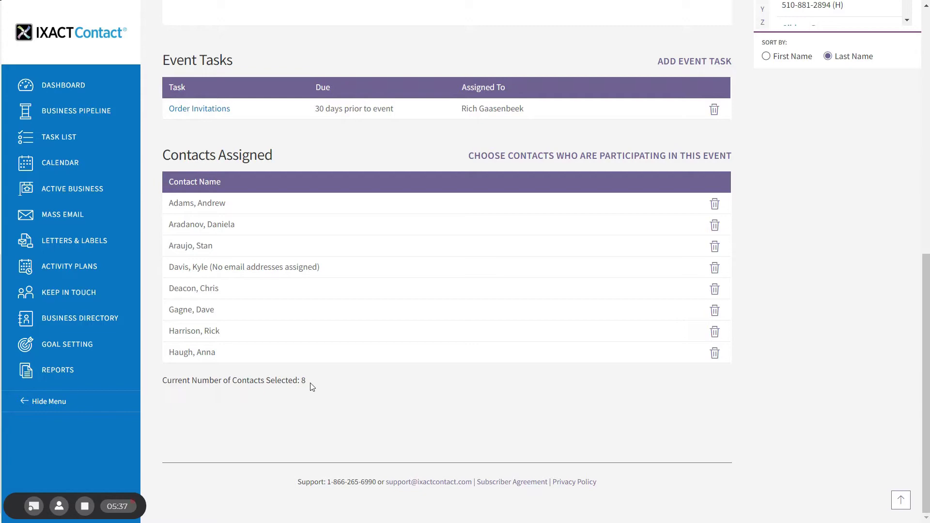
left_click(77, 294)
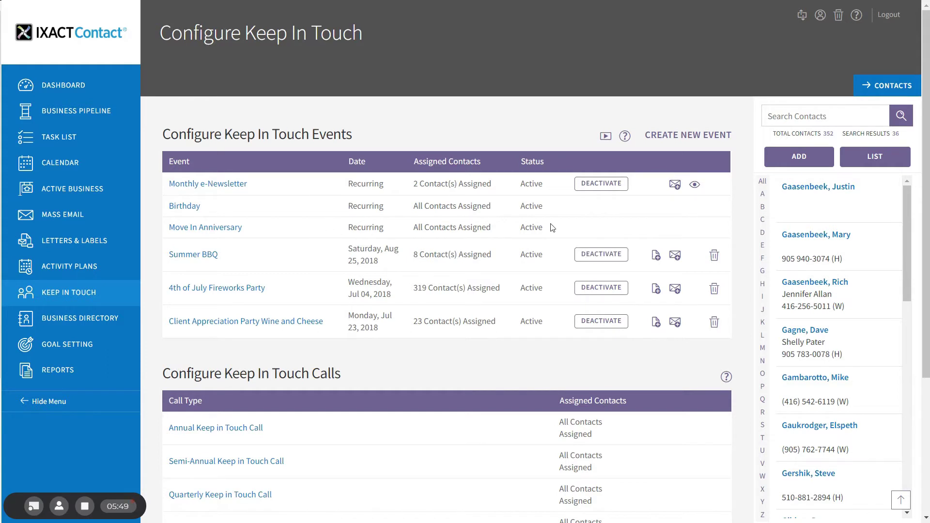
left_click(657, 257)
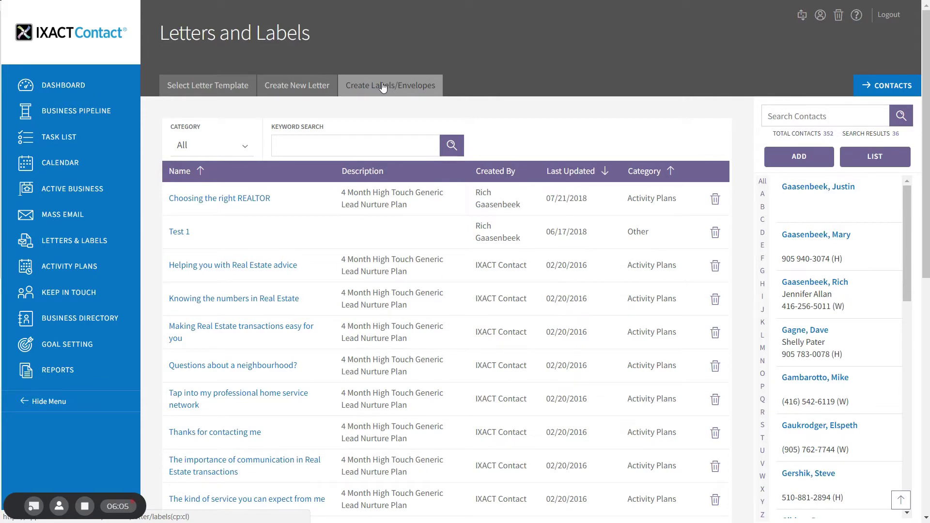
left_click(288, 88)
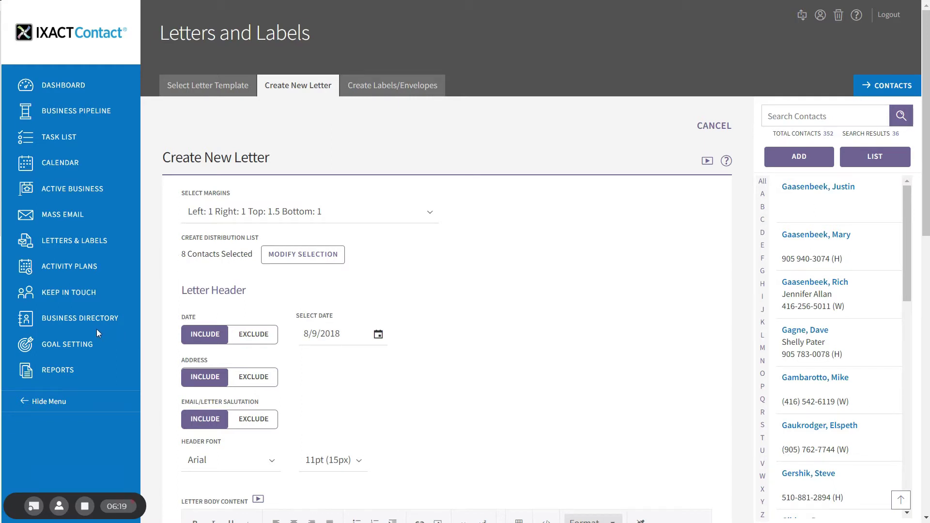
left_click(73, 297)
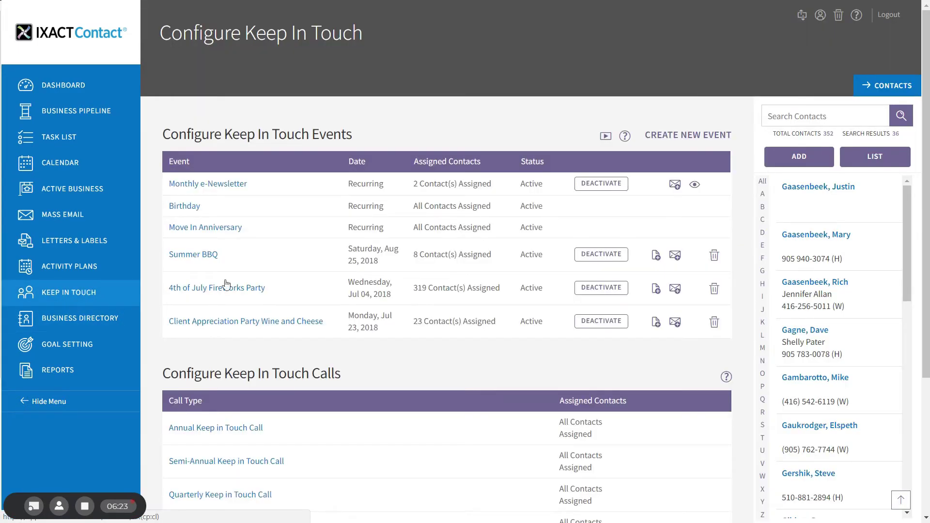
Begin a blank new email addressed to the Summer BBQ event's contacts.
left_click(674, 256)
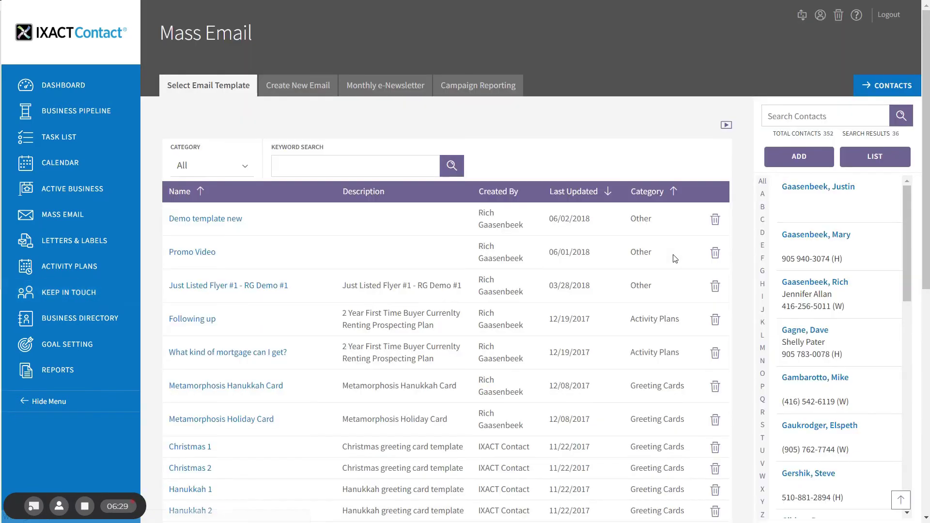
left_click(301, 87)
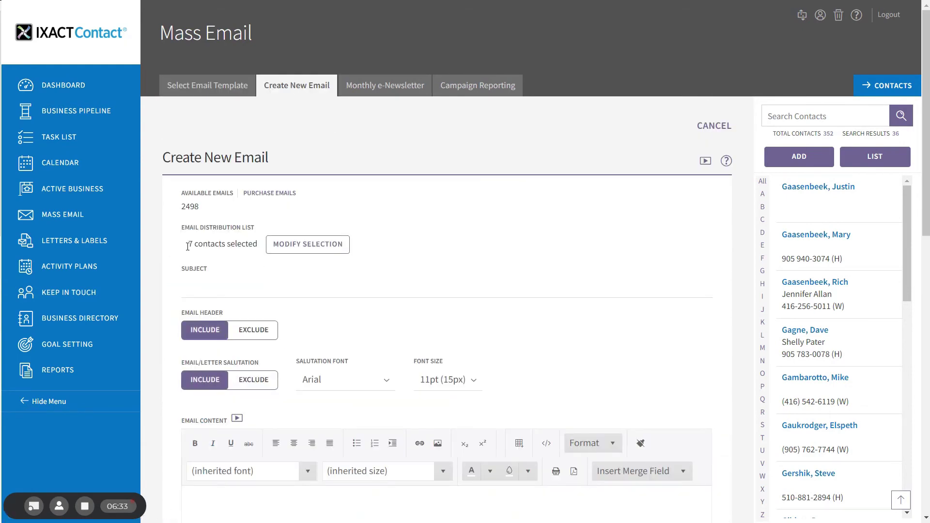